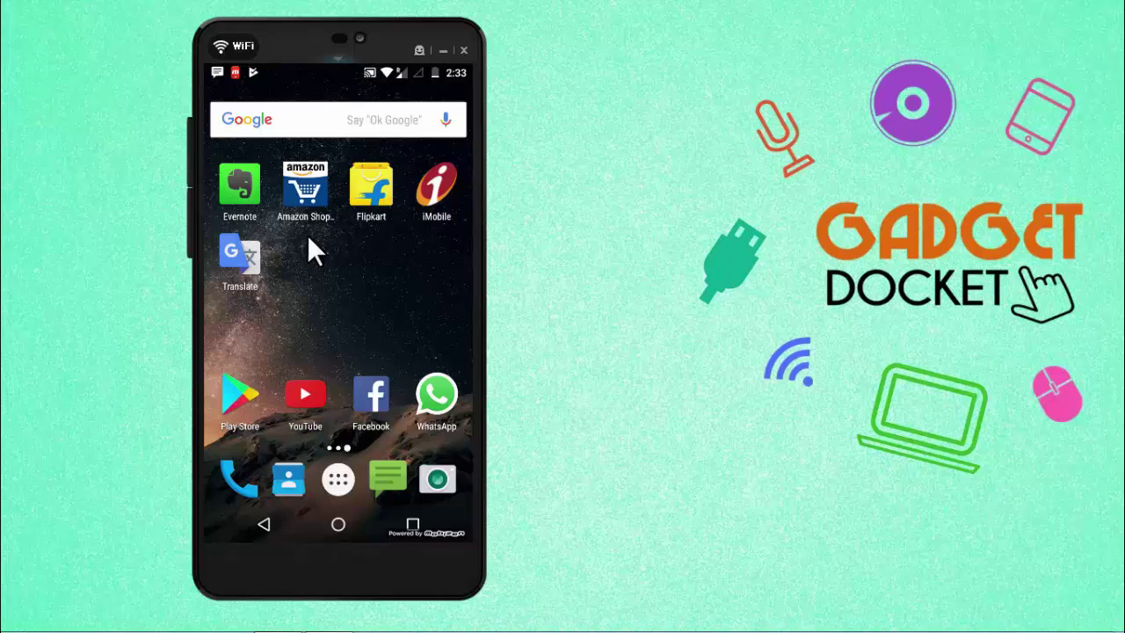
- Search the Play Store for 'google translate' and open the Google Translate app page
{"action": "left_click", "coordinate": [238, 401]}
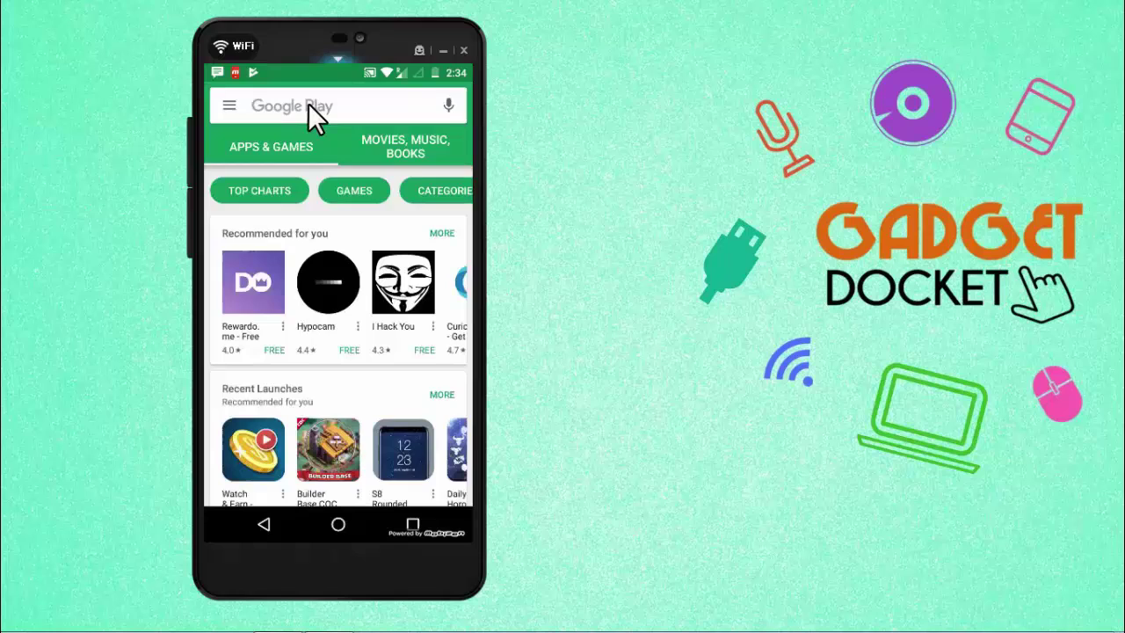
{"action": "left_click", "coordinate": [308, 102]}
{"action": "type", "text": "g"}
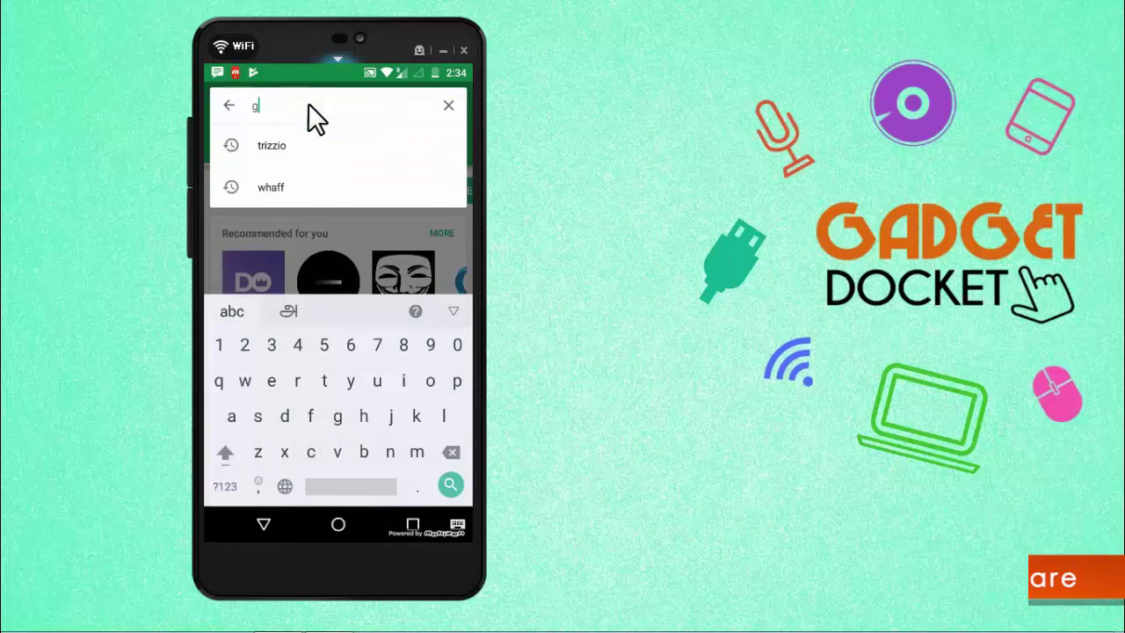
{"action": "type", "text": "oogl"}
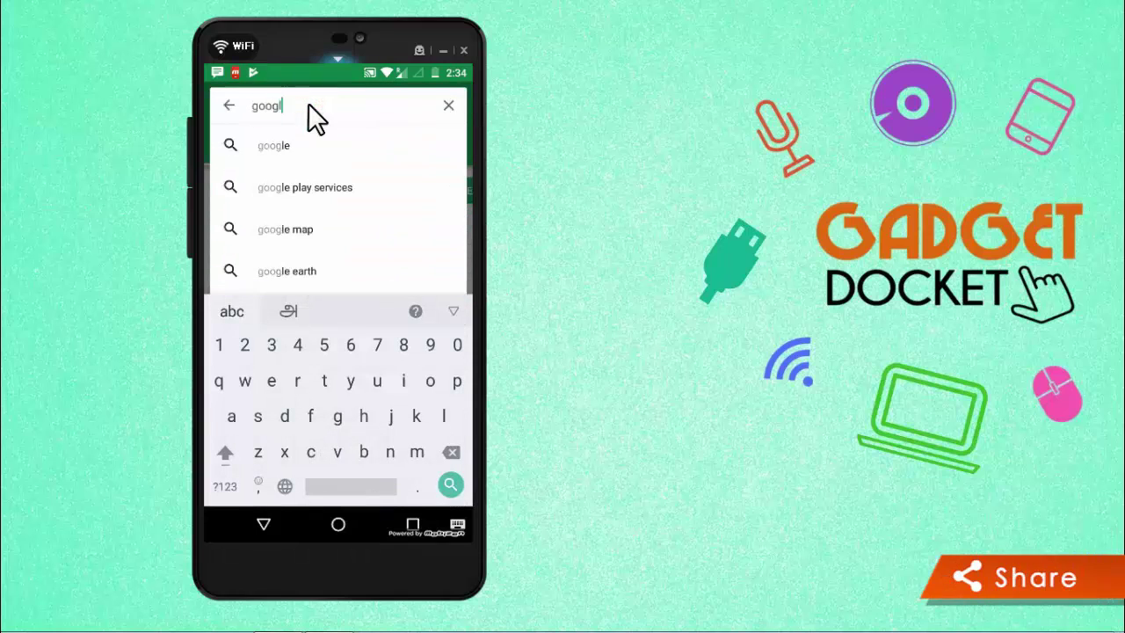
{"action": "type", "text": "e tra"}
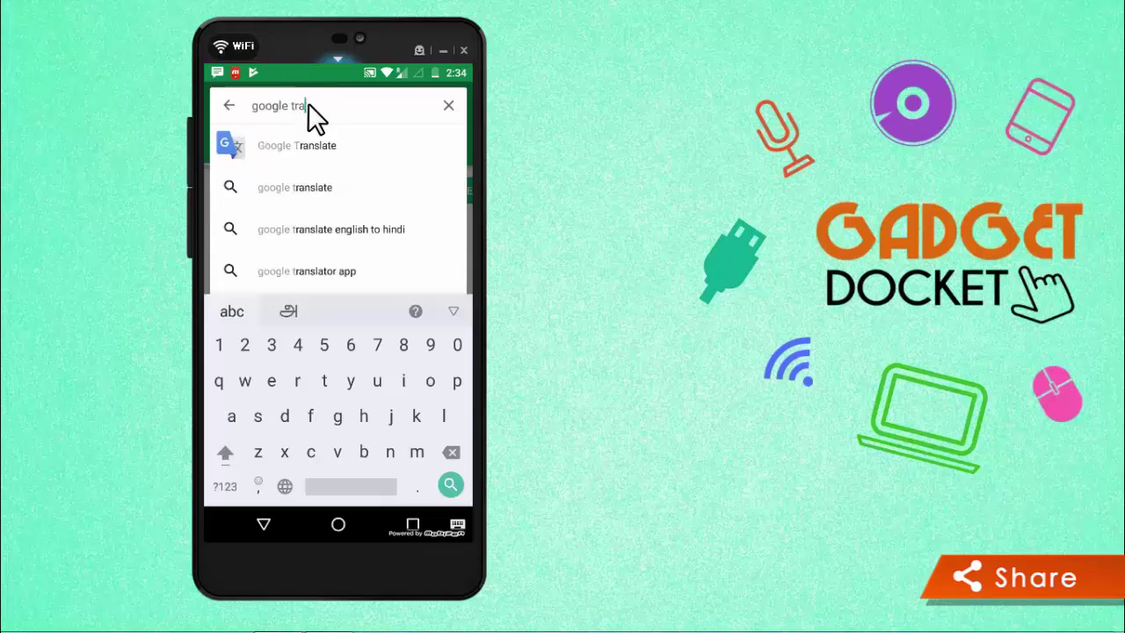
{"action": "type", "text": "nsla"}
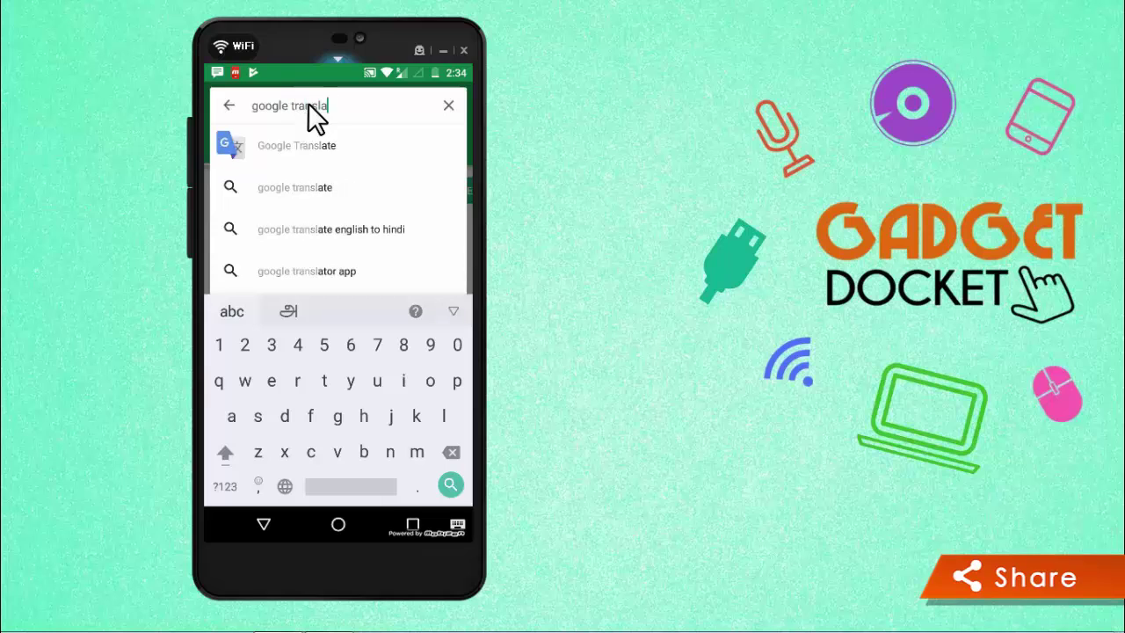
{"action": "type", "text": "te"}
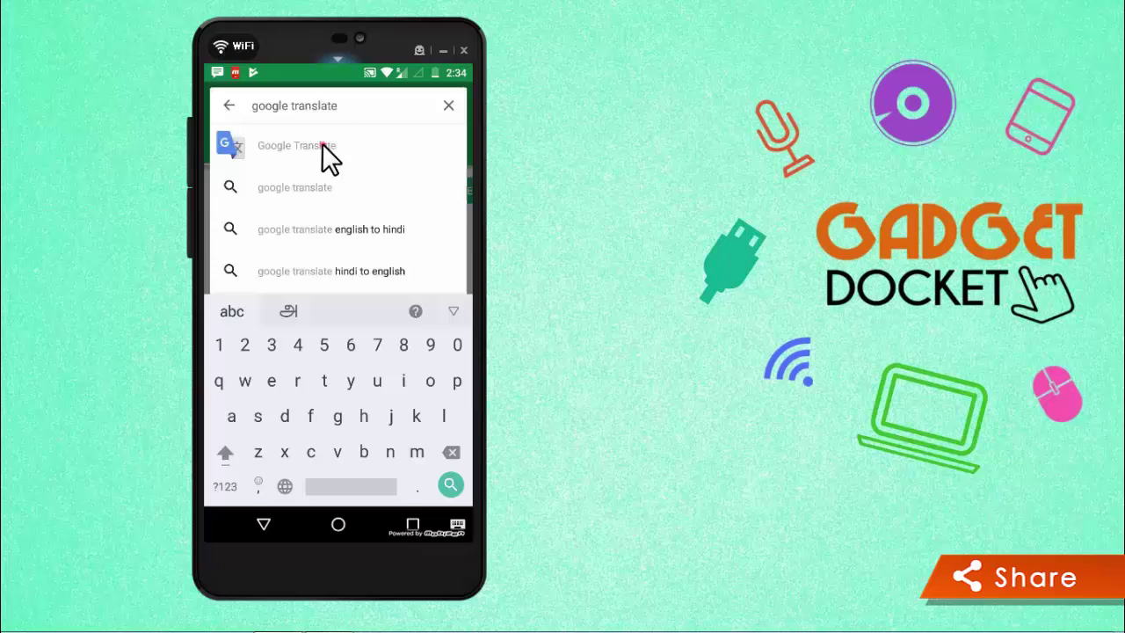
{"action": "left_click", "coordinate": [321, 143]}
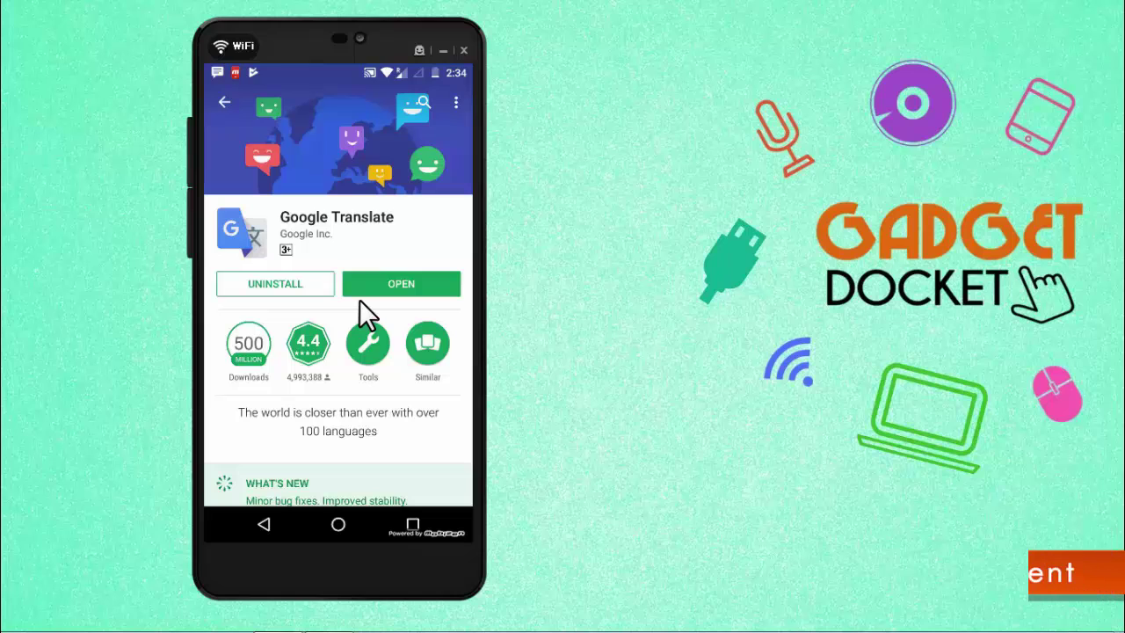
- Launch Google Translate from the home screen and change the target language from Spanish to Tamil, keeping English
{"action": "left_click", "coordinate": [340, 524]}
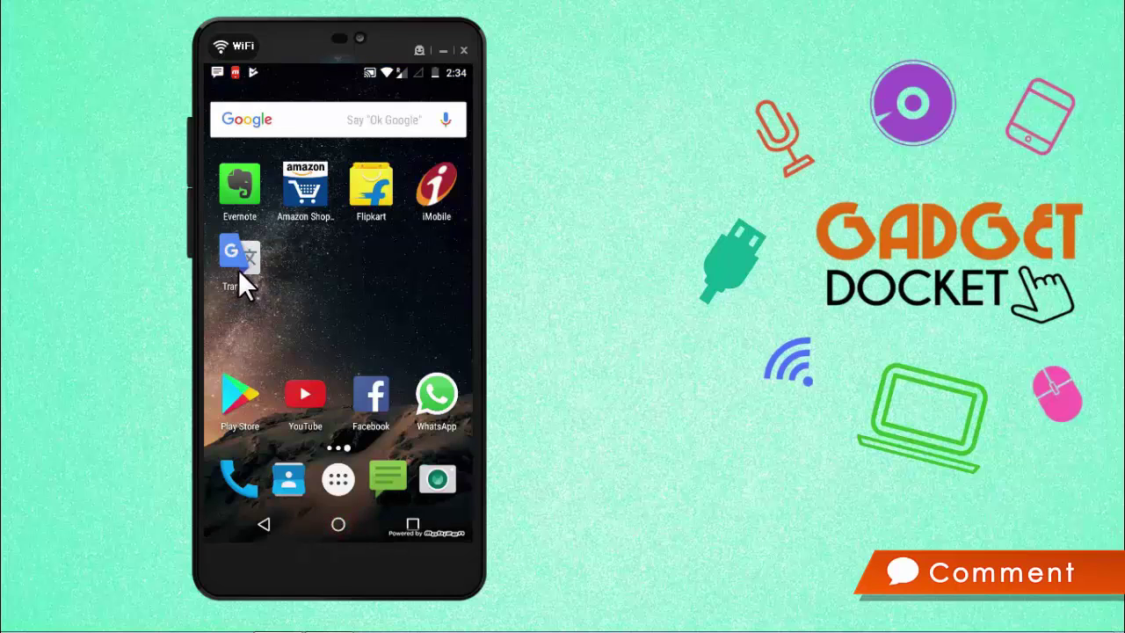
{"action": "left_click", "coordinate": [240, 255]}
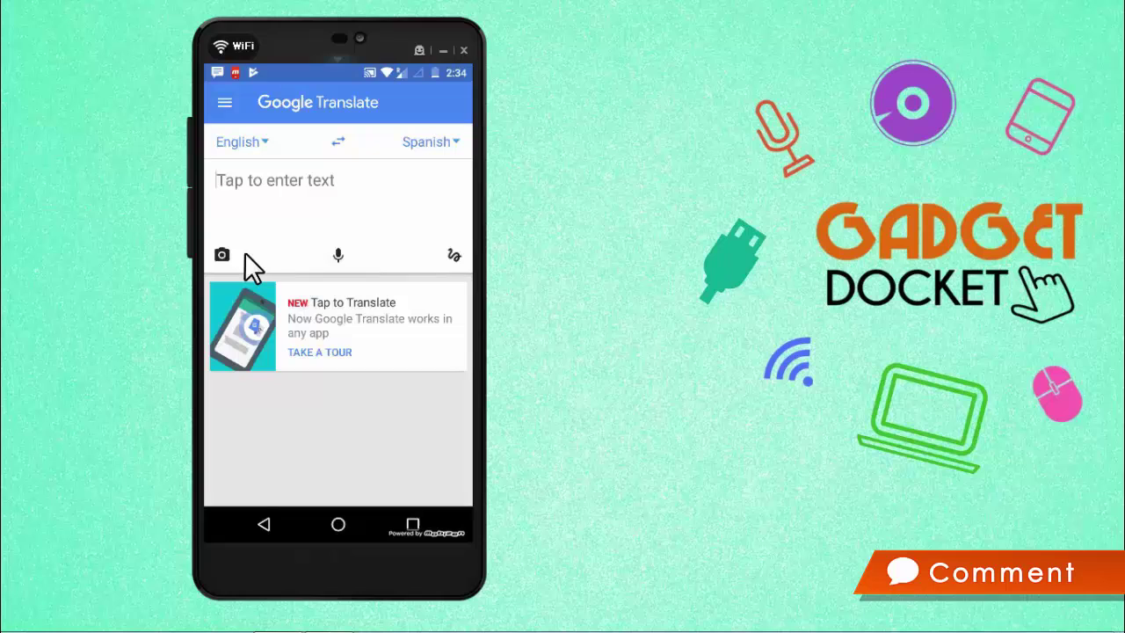
{"action": "left_click", "coordinate": [259, 141]}
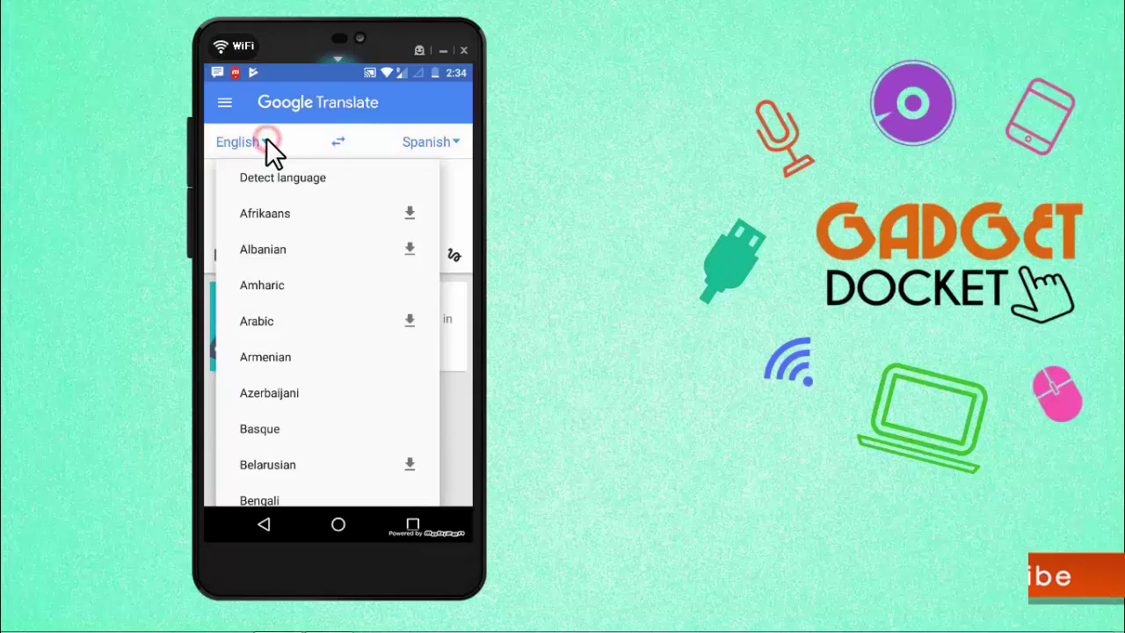
{"action": "left_click", "coordinate": [266, 138]}
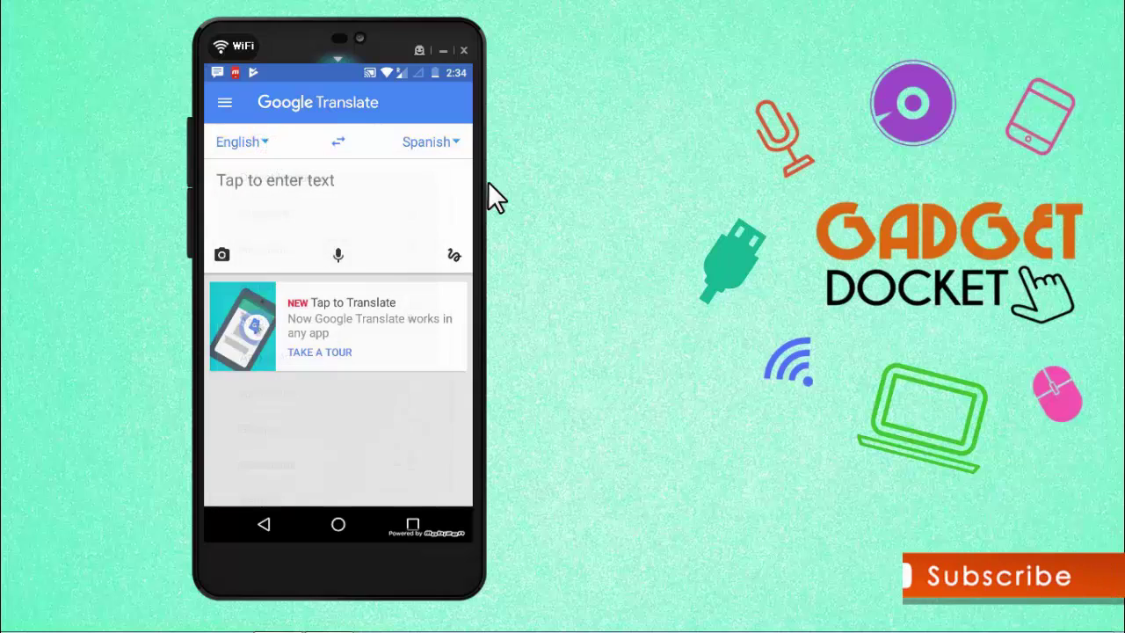
{"action": "left_click", "coordinate": [451, 139]}
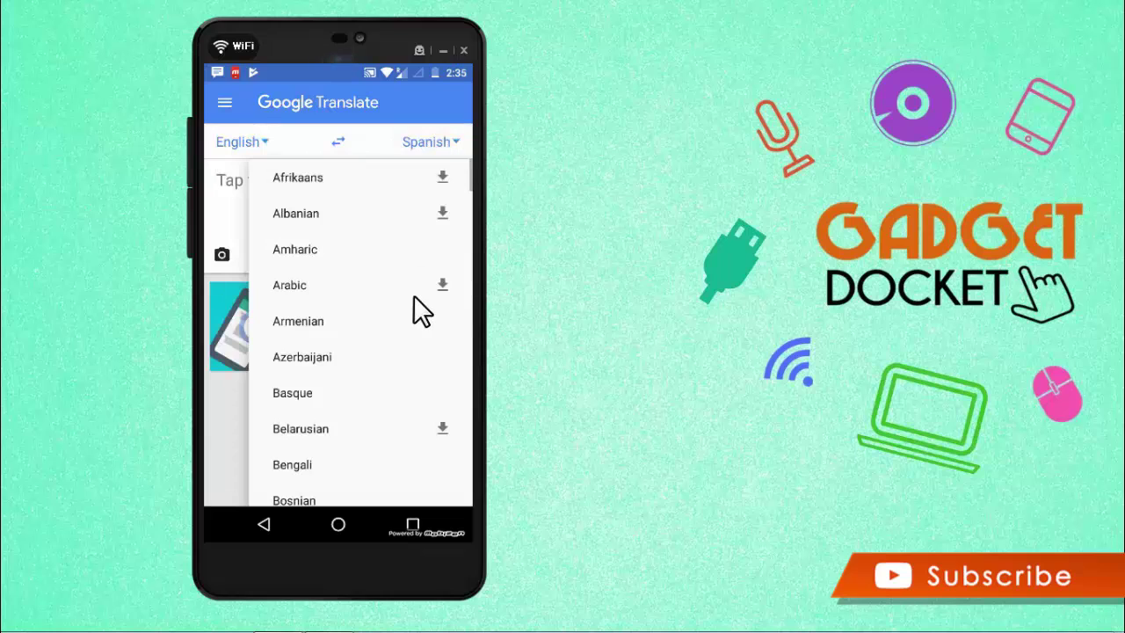
{"action": "scroll", "coordinate": [421, 309], "scroll_direction": "down", "scroll_amount": 15}
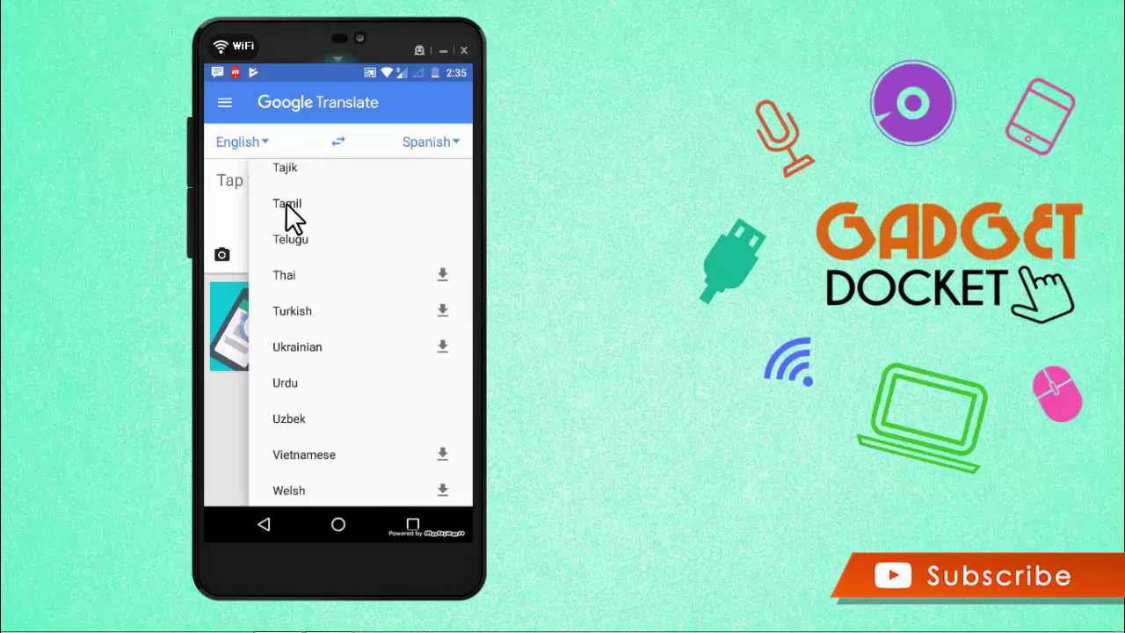
{"action": "left_click", "coordinate": [286, 207]}
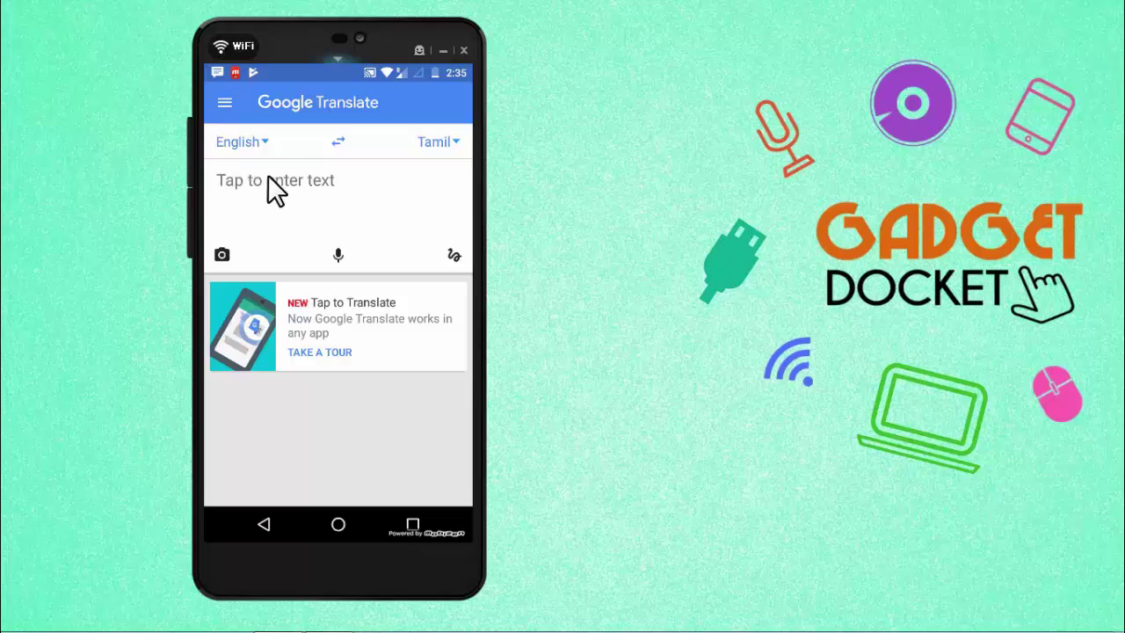
- Enter 'hello' and accept its Tamil translation வணக்கம்
{"action": "left_click", "coordinate": [268, 176]}
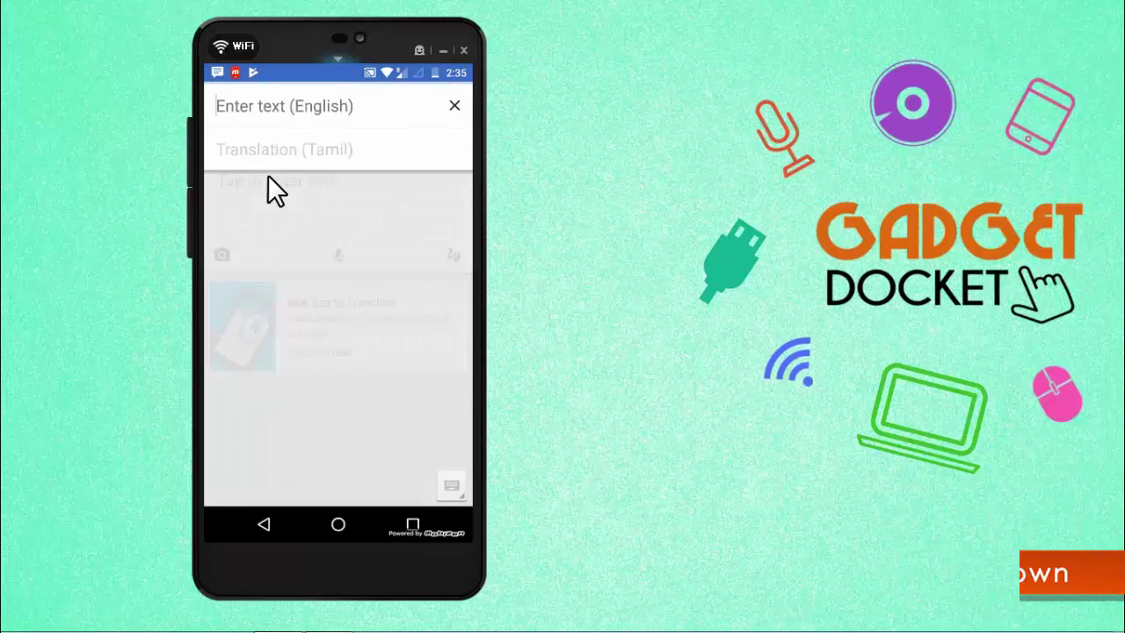
{"action": "type", "text": "he"}
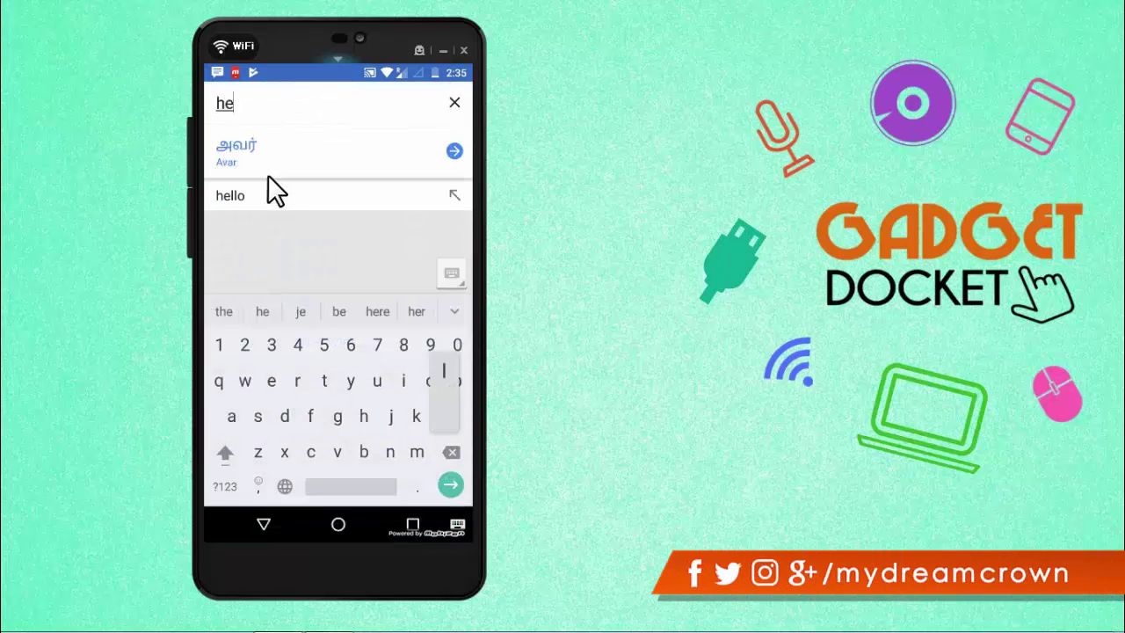
{"action": "type", "text": "llo"}
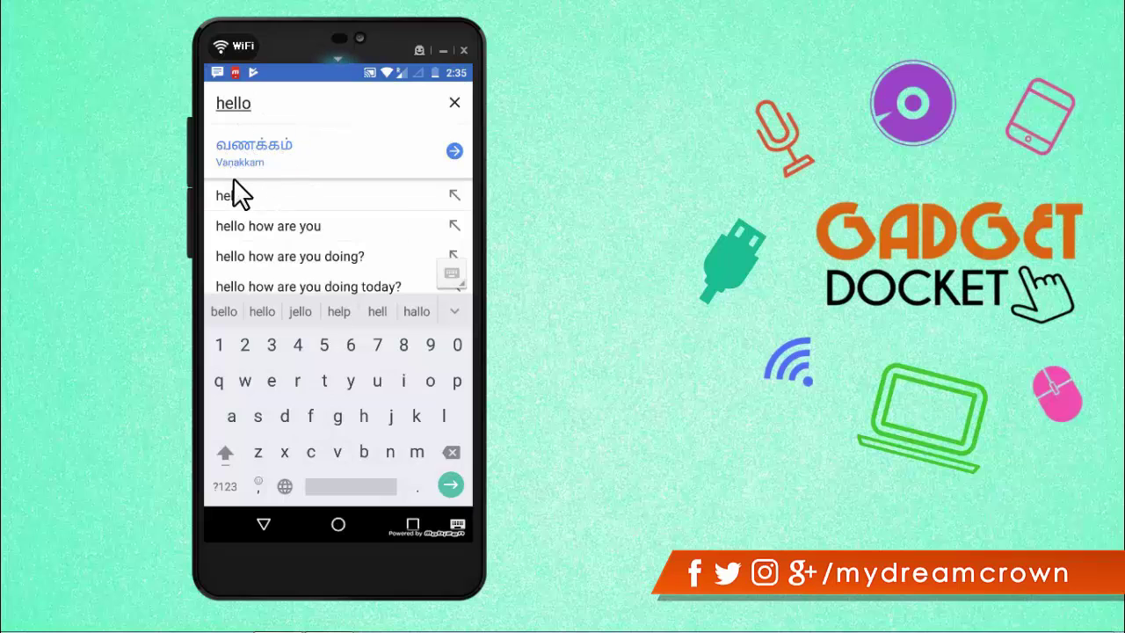
{"action": "left_click", "coordinate": [298, 195]}
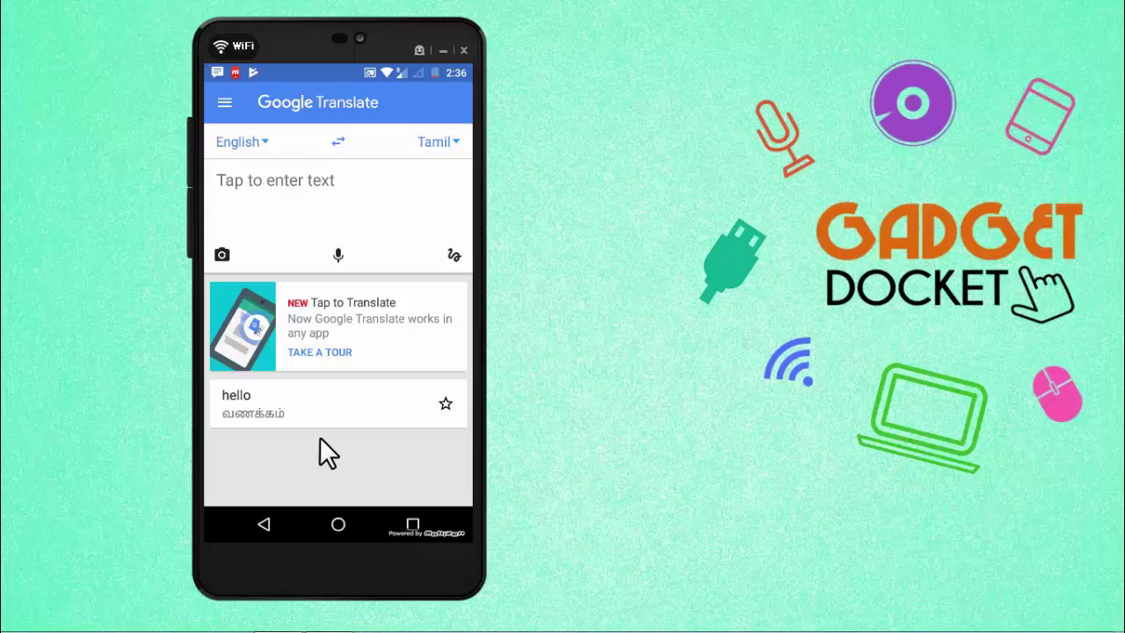
- On the handwriting pad, discard a first attempt, write 'Mom' and view its Tamil result அம்மா
{"action": "left_click", "coordinate": [453, 256]}
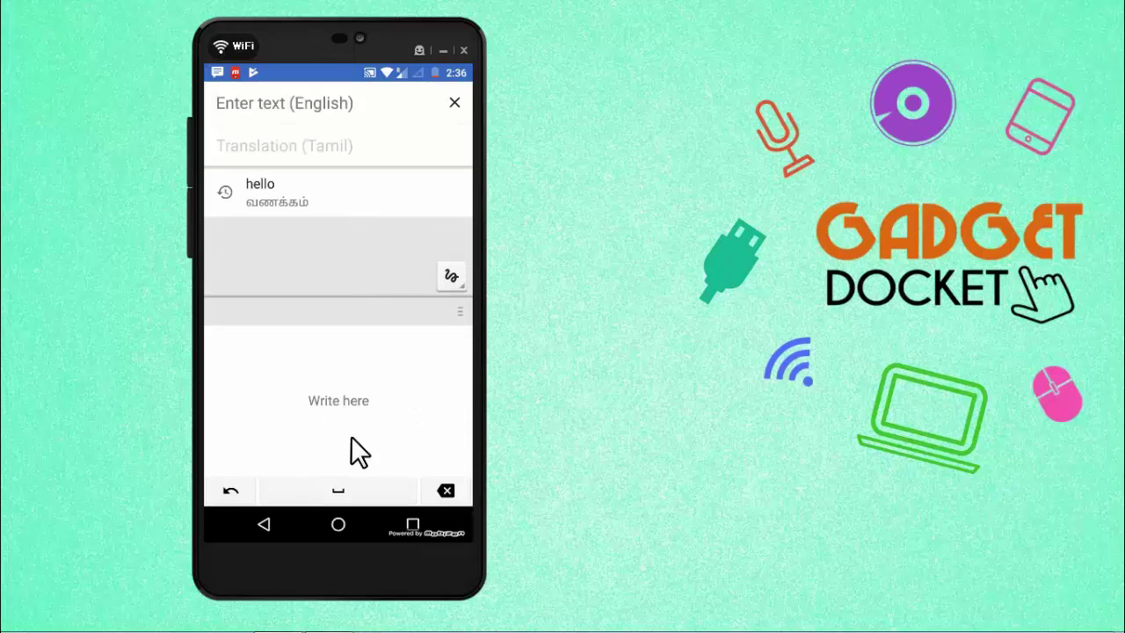
{"action": "mouse_move", "coordinate": [238, 369]}
{"action": "left_mouse_down"}
{"action": "mouse_move", "coordinate": [249, 436]}
{"action": "mouse_move", "coordinate": [356, 402]}
{"action": "mouse_move", "coordinate": [433, 406]}
{"action": "mouse_move", "coordinate": [420, 376]}
{"action": "mouse_move", "coordinate": [465, 327]}
{"action": "left_mouse_up"}
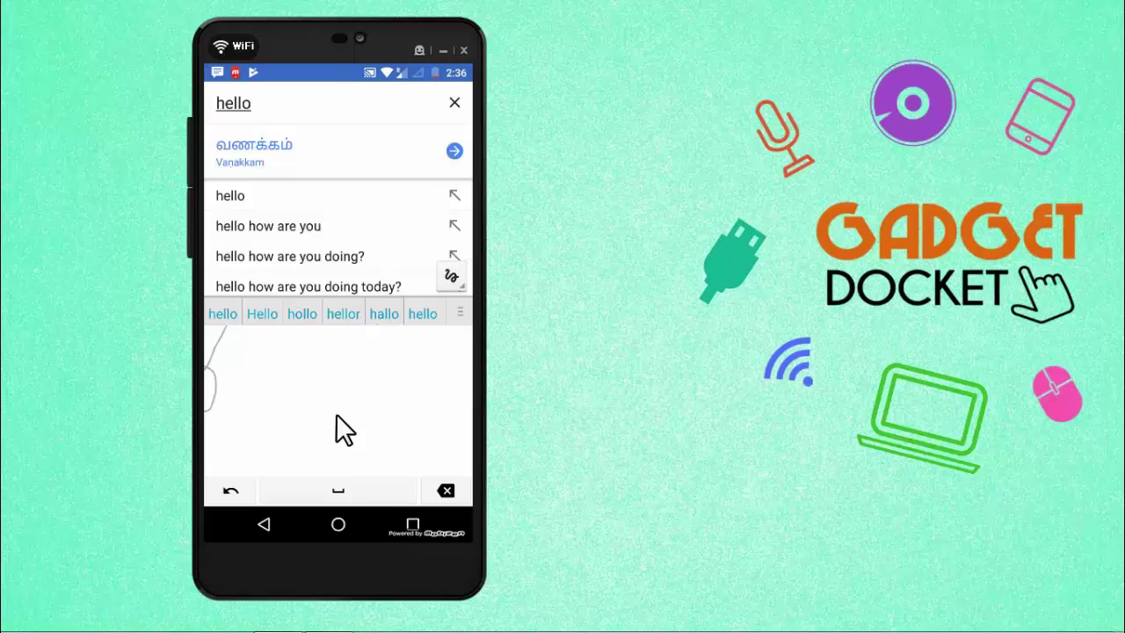
{"action": "left_click", "coordinate": [454, 102]}
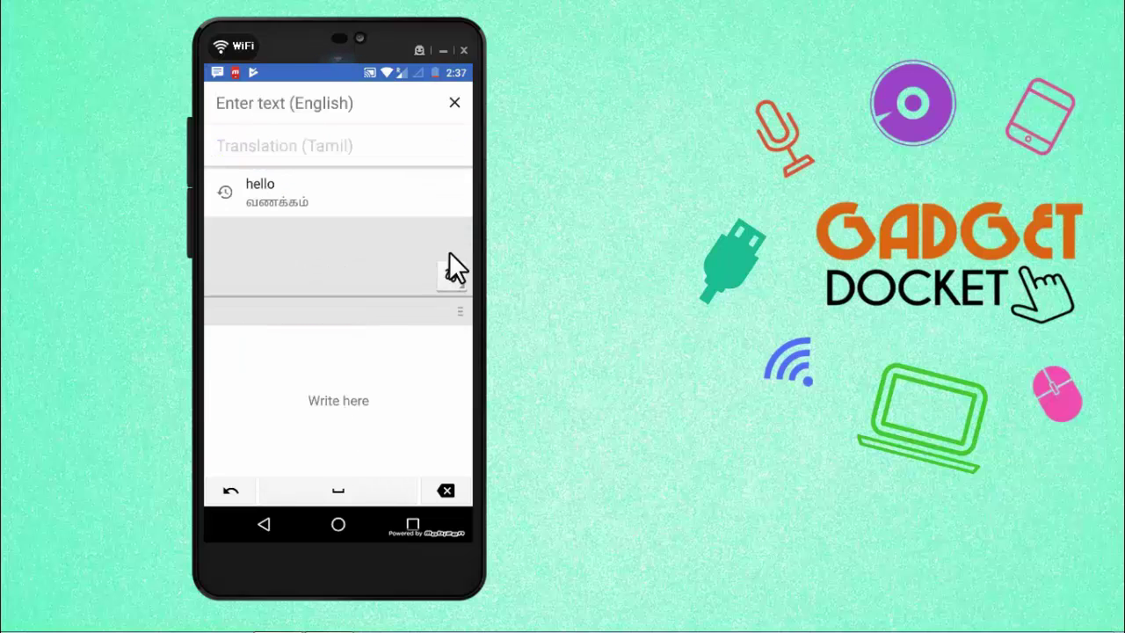
{"action": "mouse_move", "coordinate": [247, 377]}
{"action": "left_mouse_down"}
{"action": "mouse_move", "coordinate": [248, 424]}
{"action": "mouse_move", "coordinate": [260, 400]}
{"action": "mouse_move", "coordinate": [306, 426]}
{"action": "left_mouse_up"}
{"action": "left_click_drag", "start_coordinate": [327, 385], "coordinate": [428, 406]}
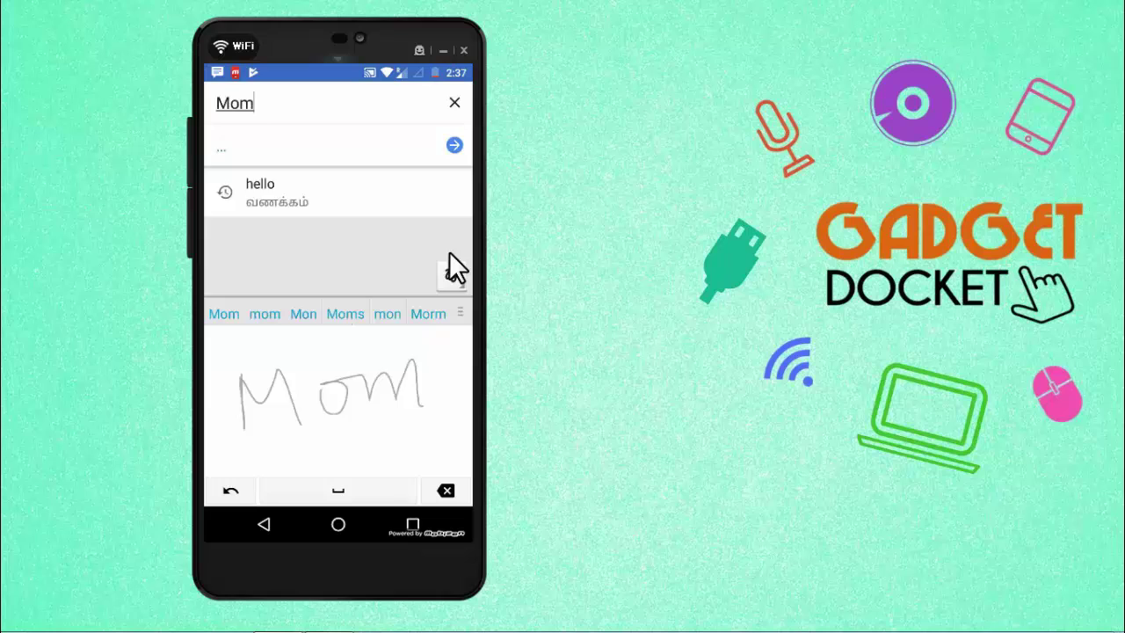
{"action": "left_click_drag", "start_coordinate": [208, 387], "coordinate": [225, 406]}
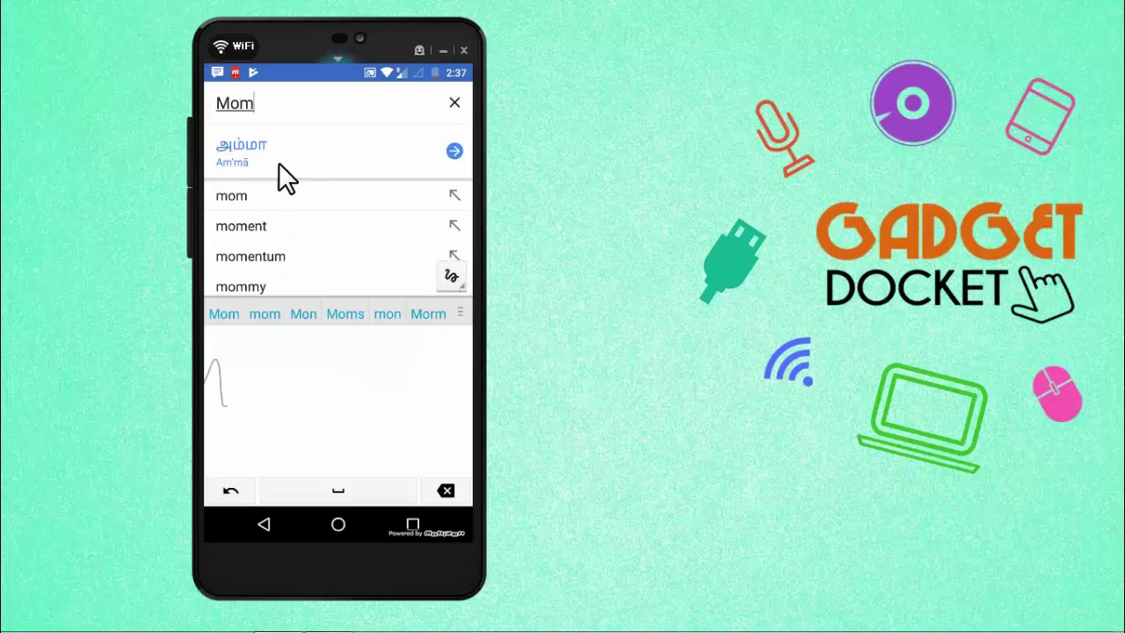
{"action": "left_click", "coordinate": [264, 524]}
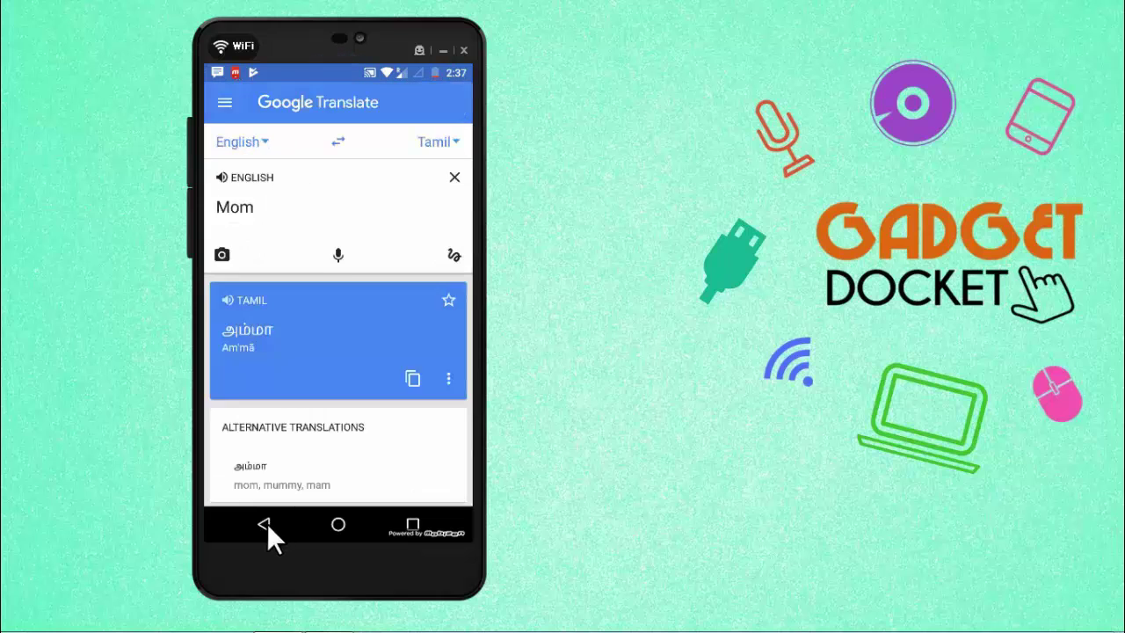
- Clear the Mom result, speak 'hello' into the microphone, and go back to the main screen
{"action": "left_click", "coordinate": [264, 524]}
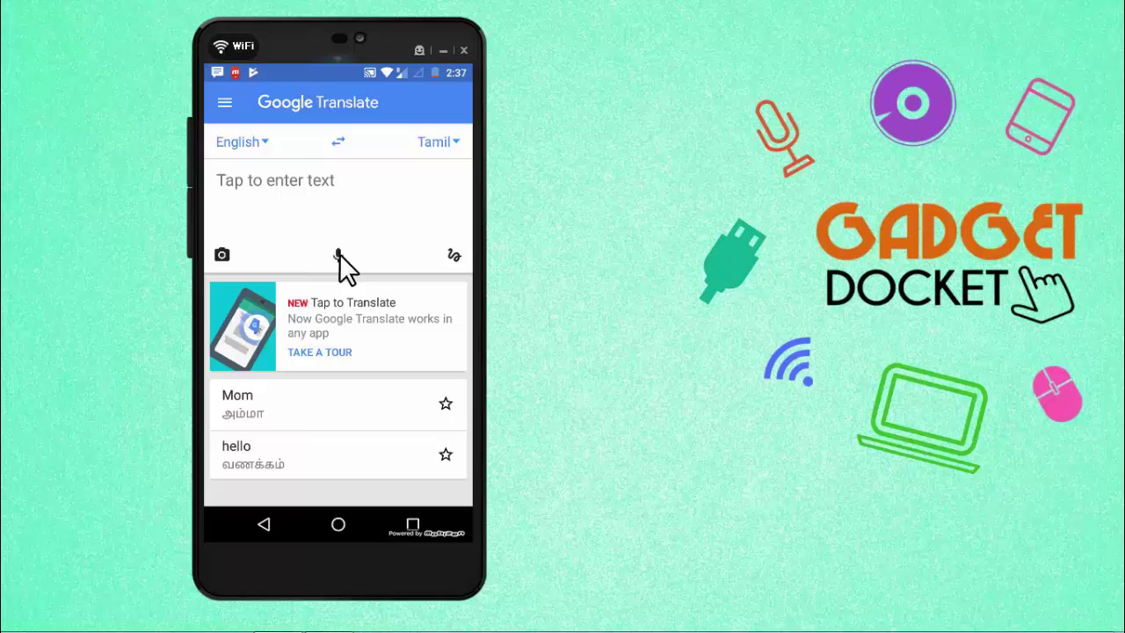
{"action": "left_click", "coordinate": [340, 254]}
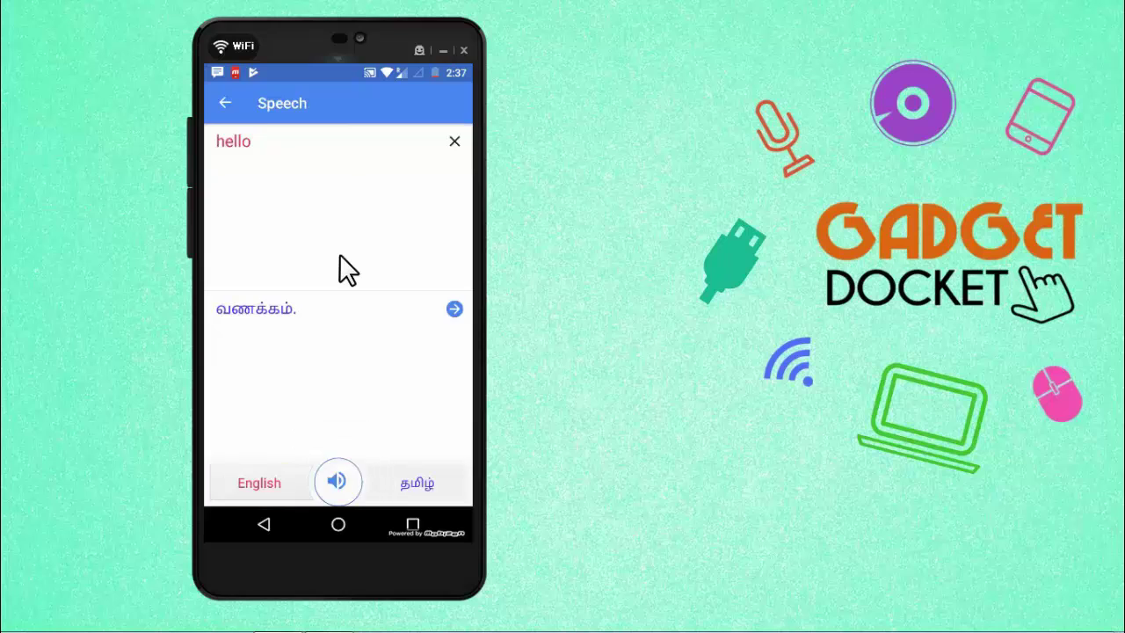
{"action": "key", "text": "Escape"}
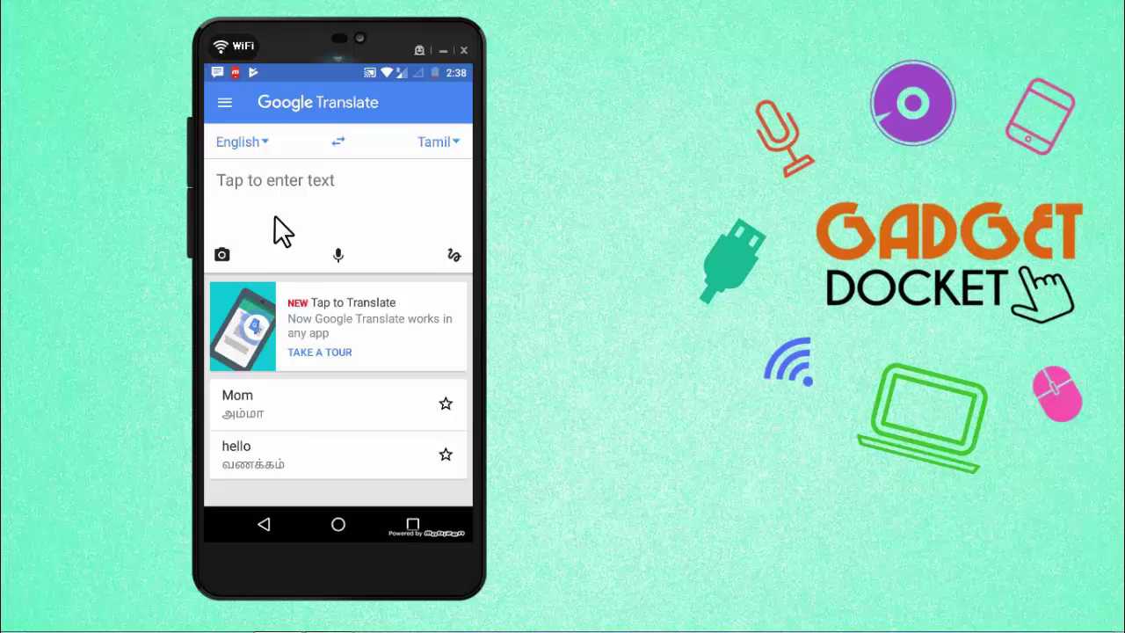
- Photograph the printed word WELCOME and select it to get the Tamil வரவேற்பு
{"action": "left_click", "coordinate": [221, 254]}
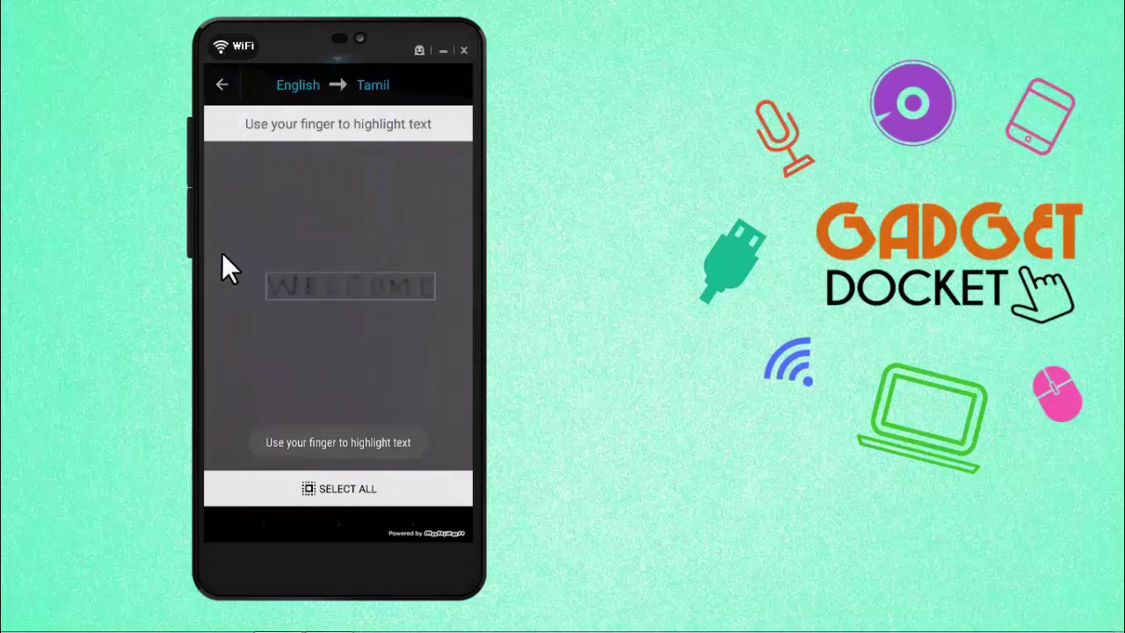
{"action": "left_click", "coordinate": [342, 282]}
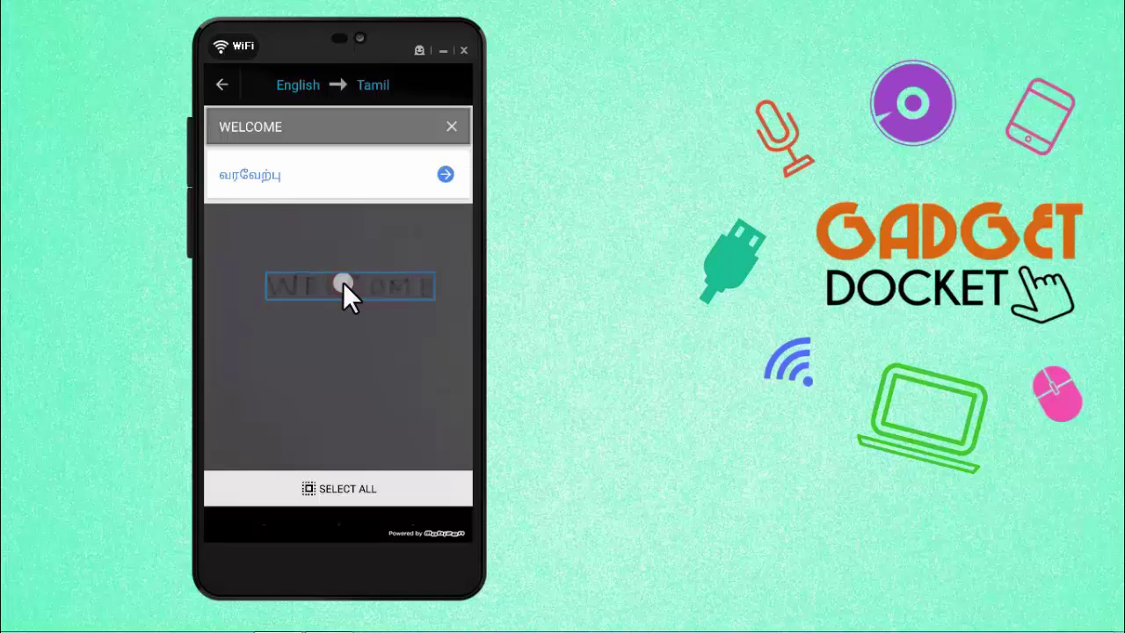